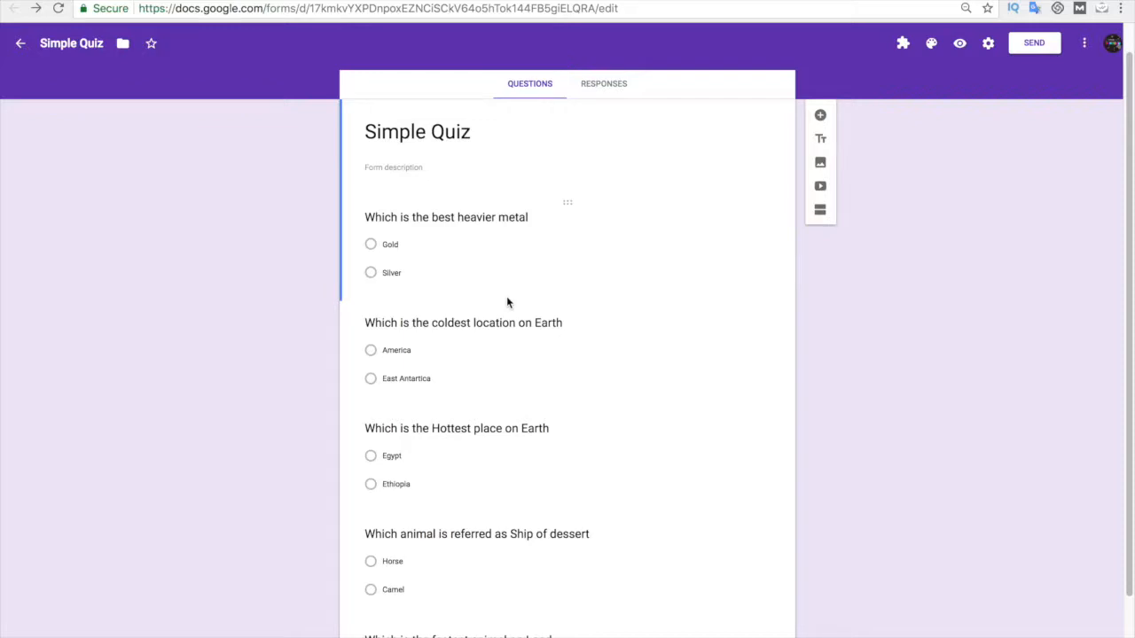
Select the "Which is the best heavier metal" question for editing
left_click(509, 274)
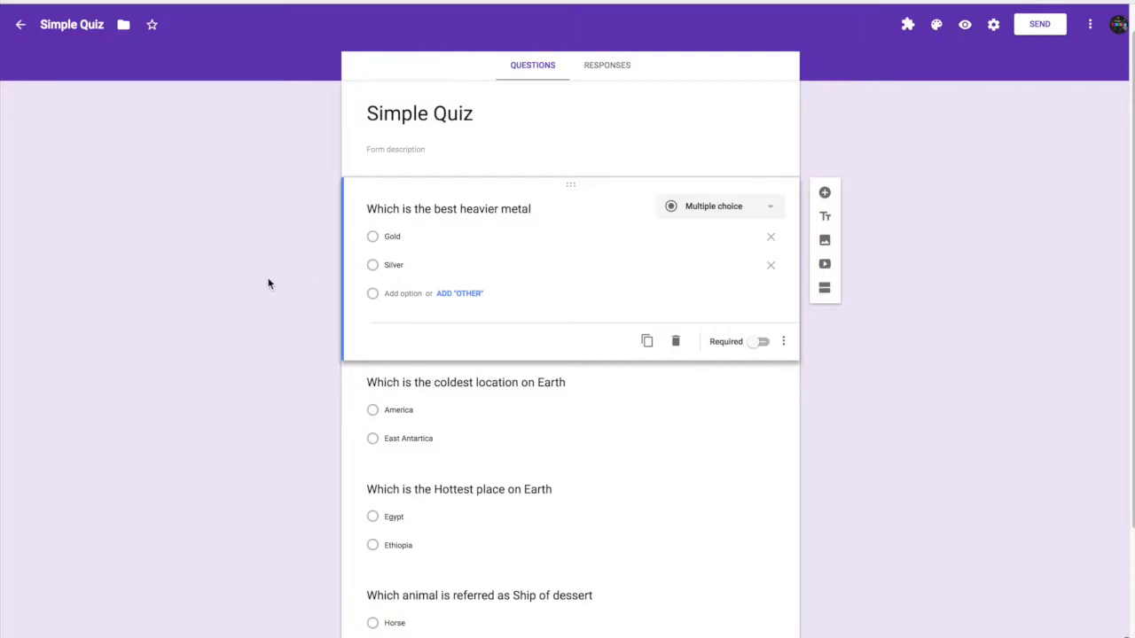
scroll(269, 283, "up", 1)
scroll(269, 284, "down", 2)
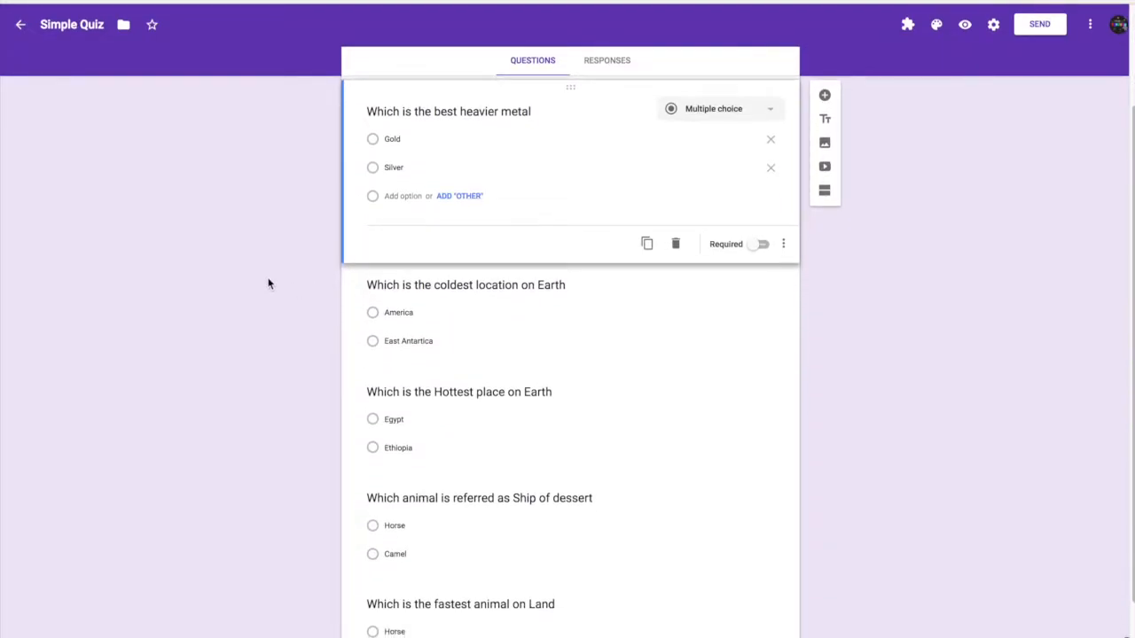
scroll(269, 284, "up", 3)
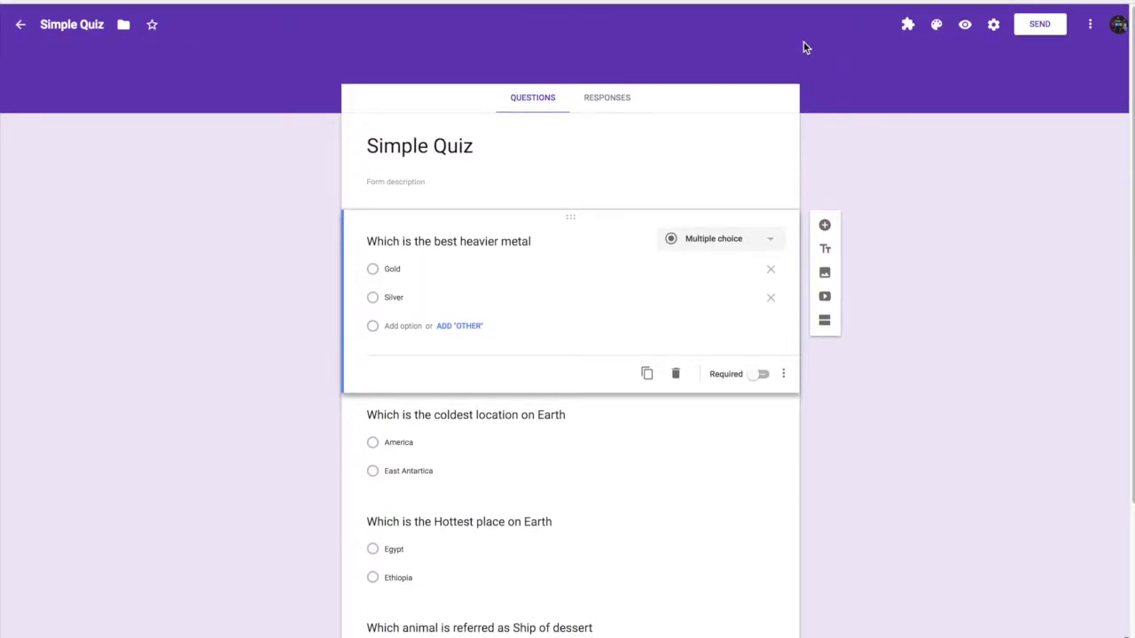
left_click(993, 25)
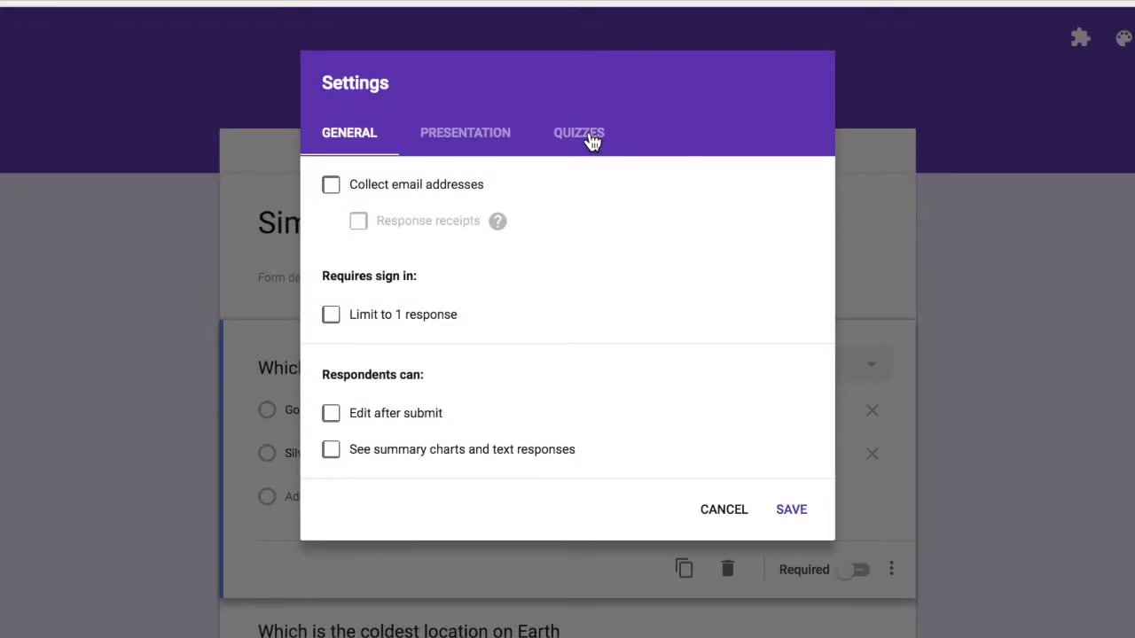
left_click(590, 139)
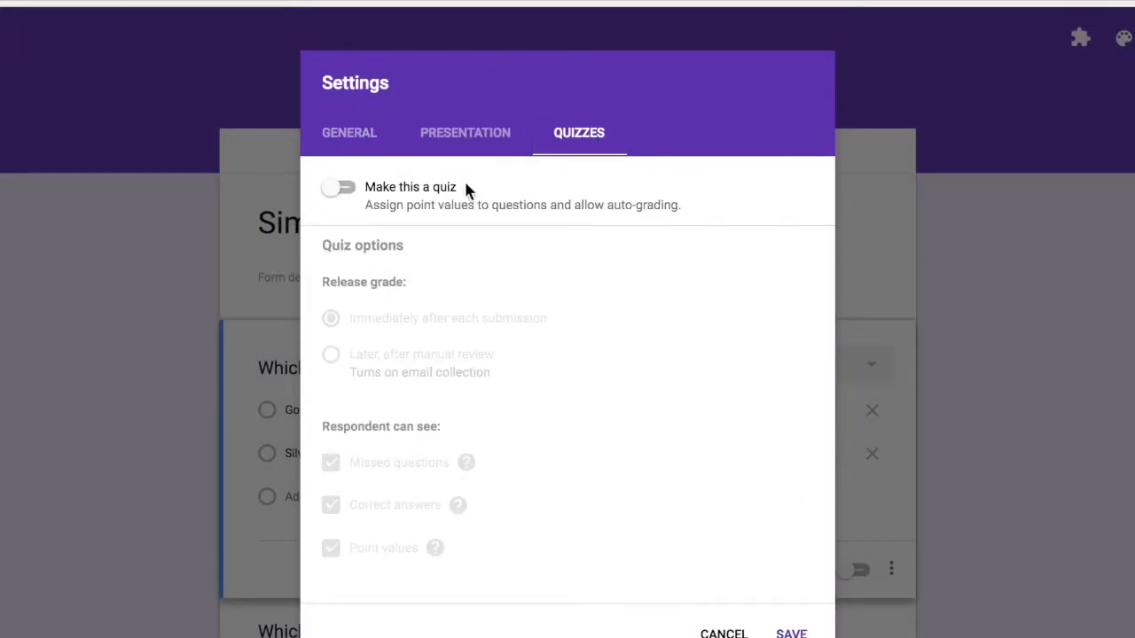
left_click(344, 188)
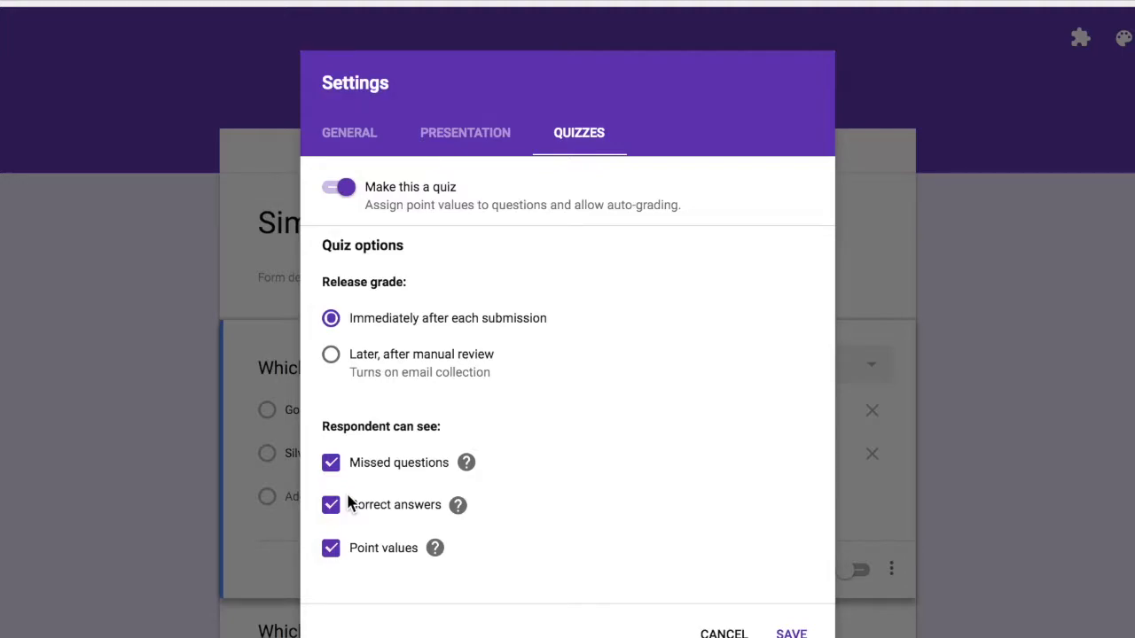
left_click(988, 605)
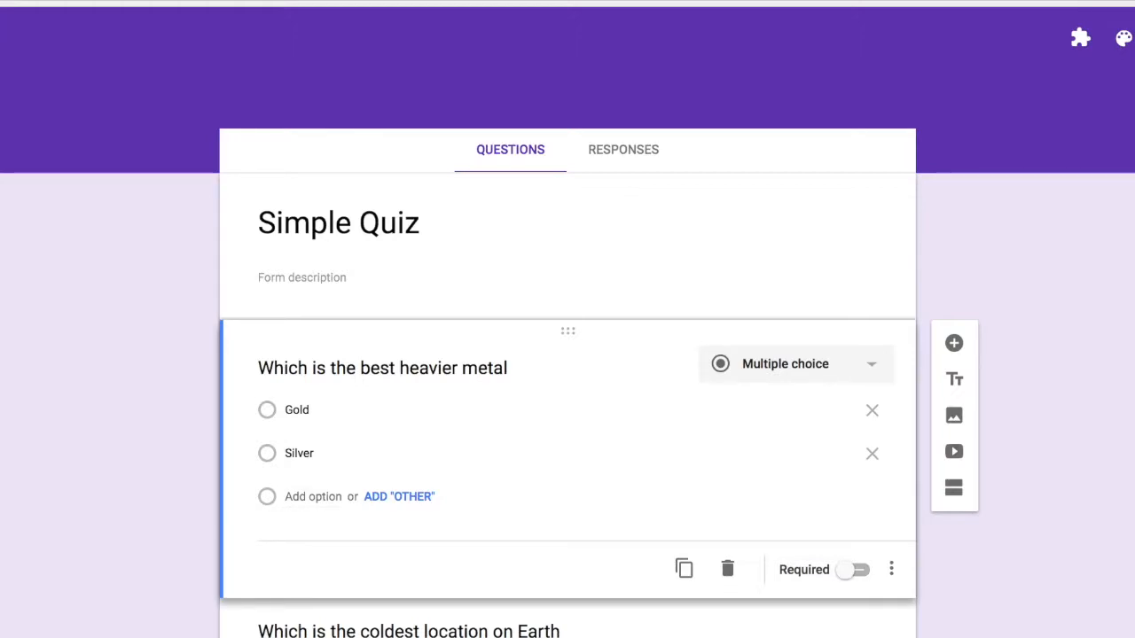
Turn on "Make this a quiz" in the form's settings and save the change
left_click(1134, 37)
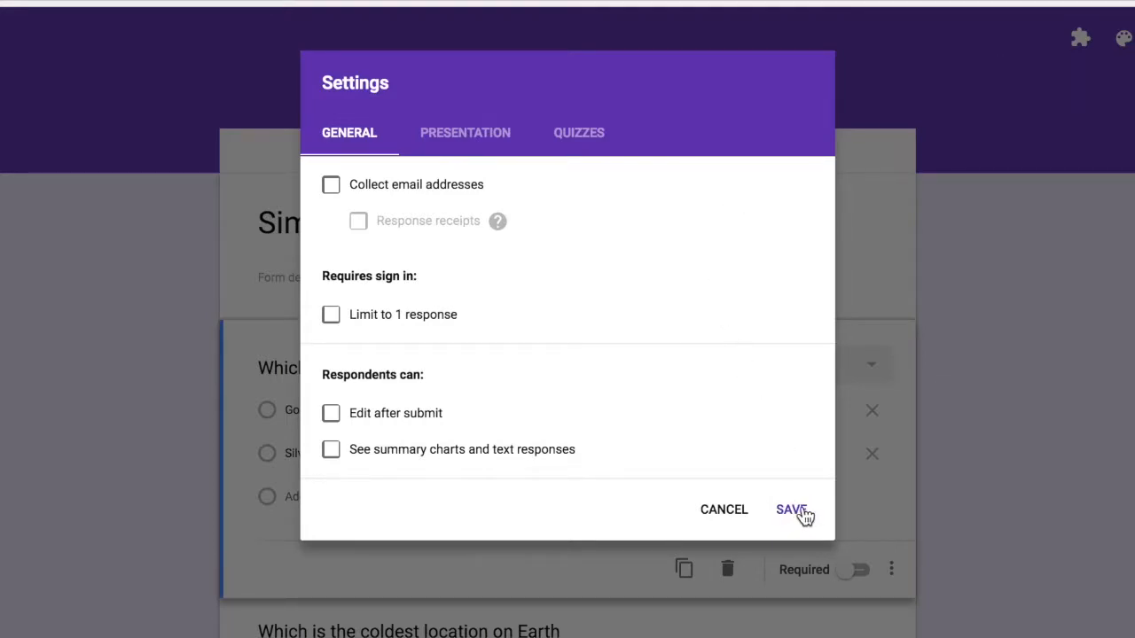
left_click(584, 153)
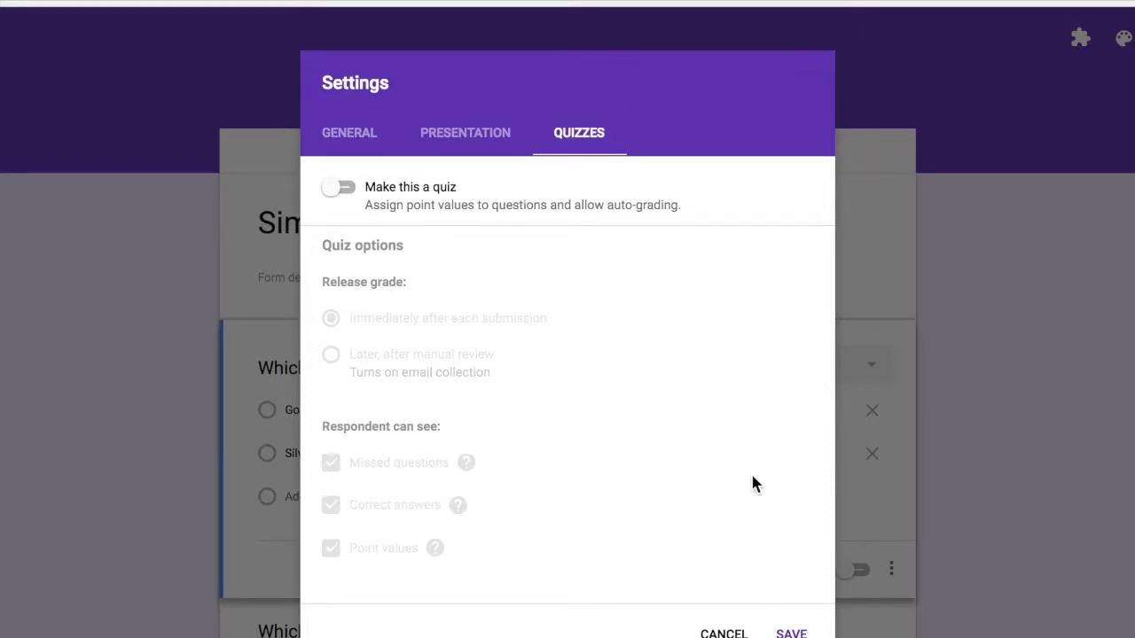
left_click(346, 189)
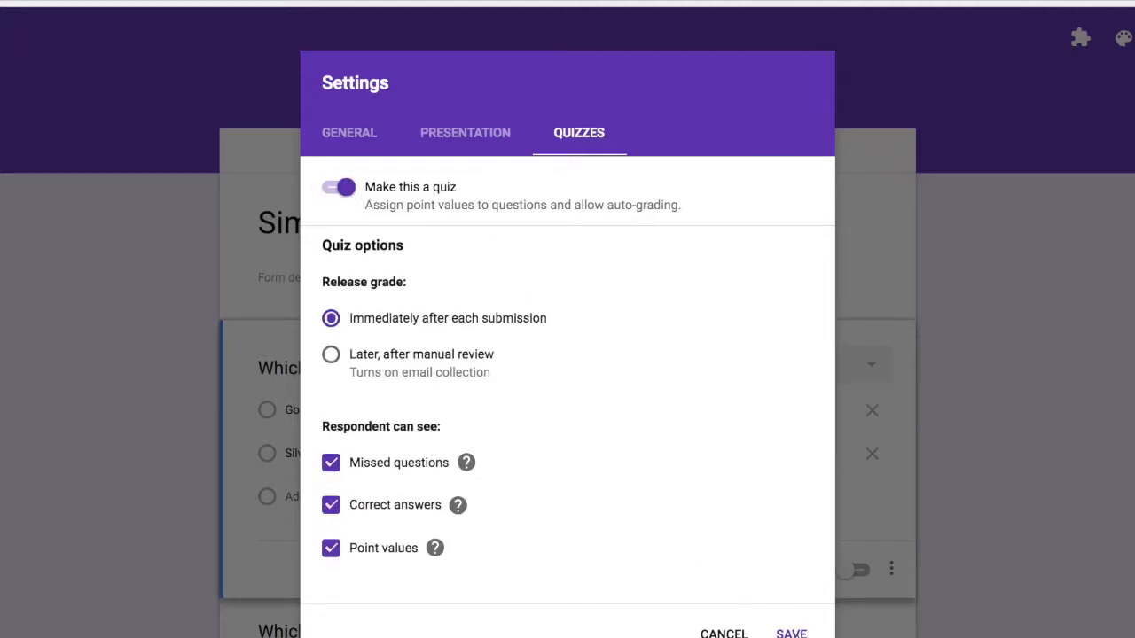
left_click(791, 633)
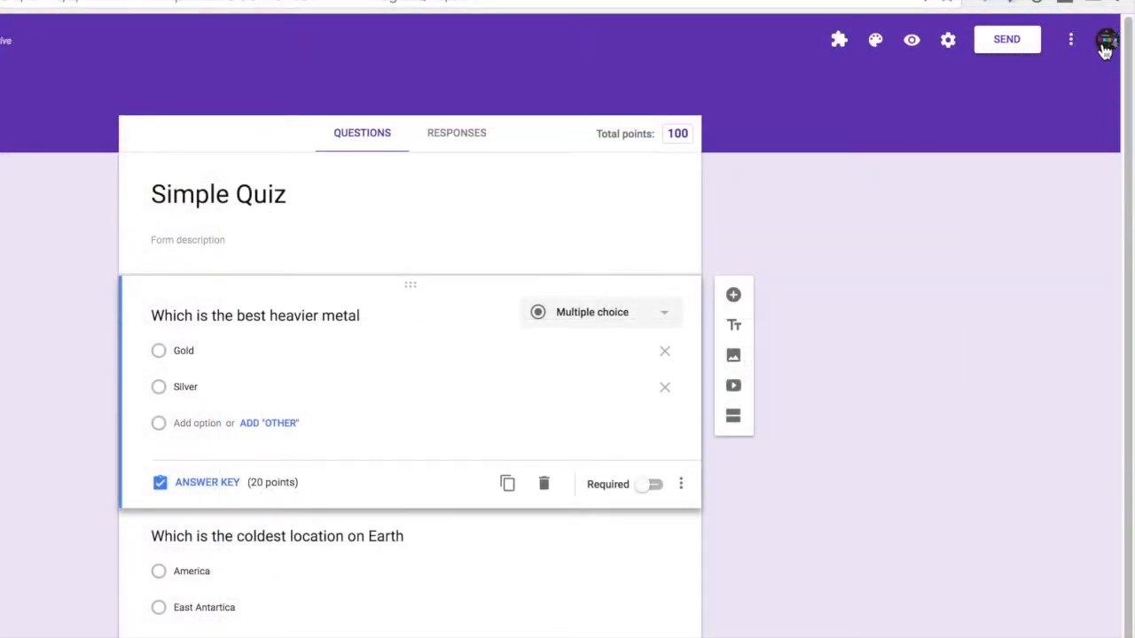
Check the default quiz point value in the form preferences and close them
left_click(1072, 41)
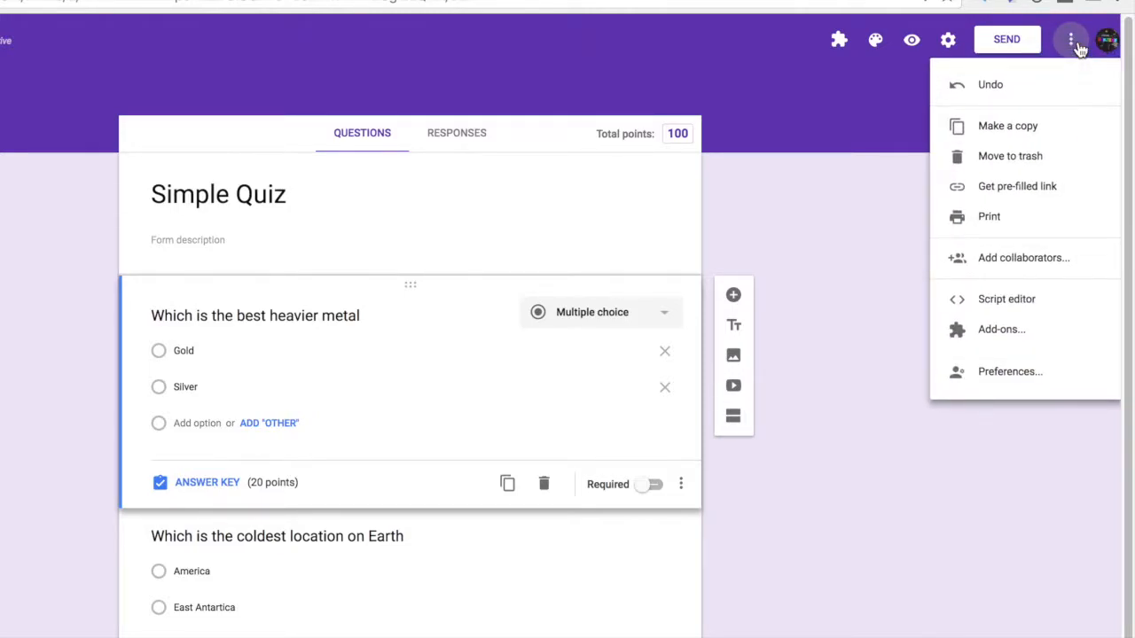
left_click(973, 372)
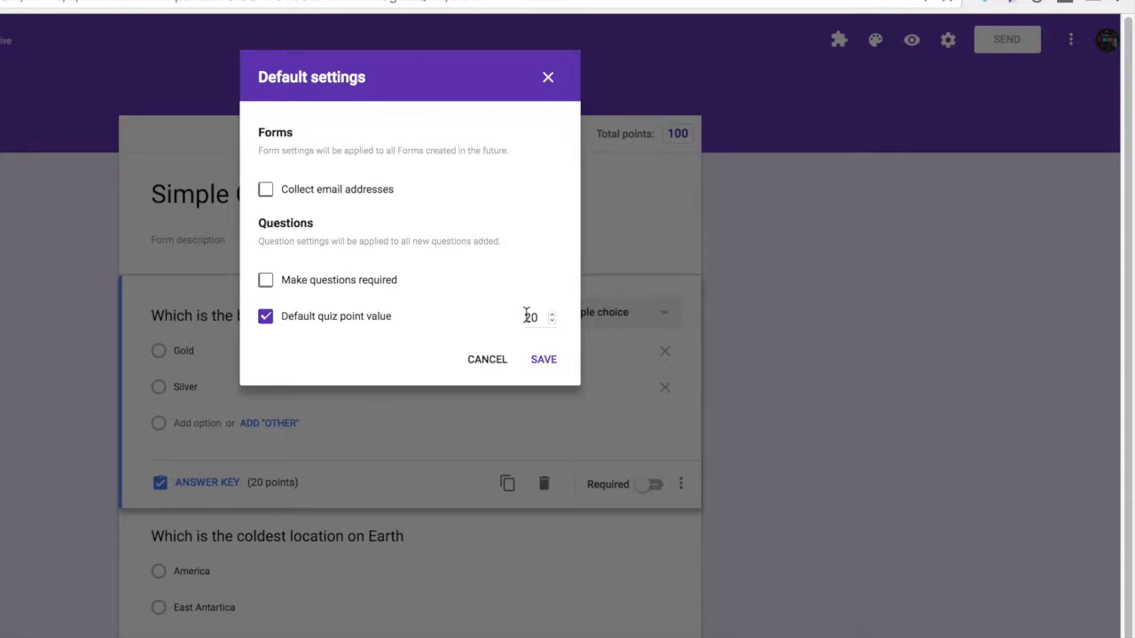
left_click(549, 77)
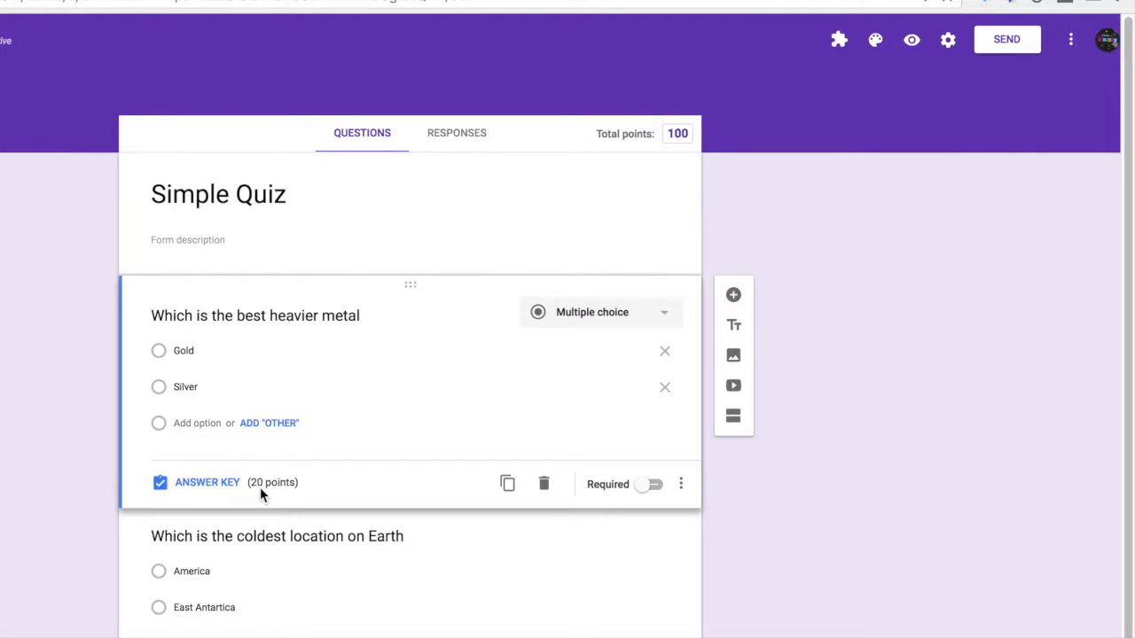
Mark Gold as the correct answer in the answer key of the "Which is the best heavier metal" question
left_click(189, 483)
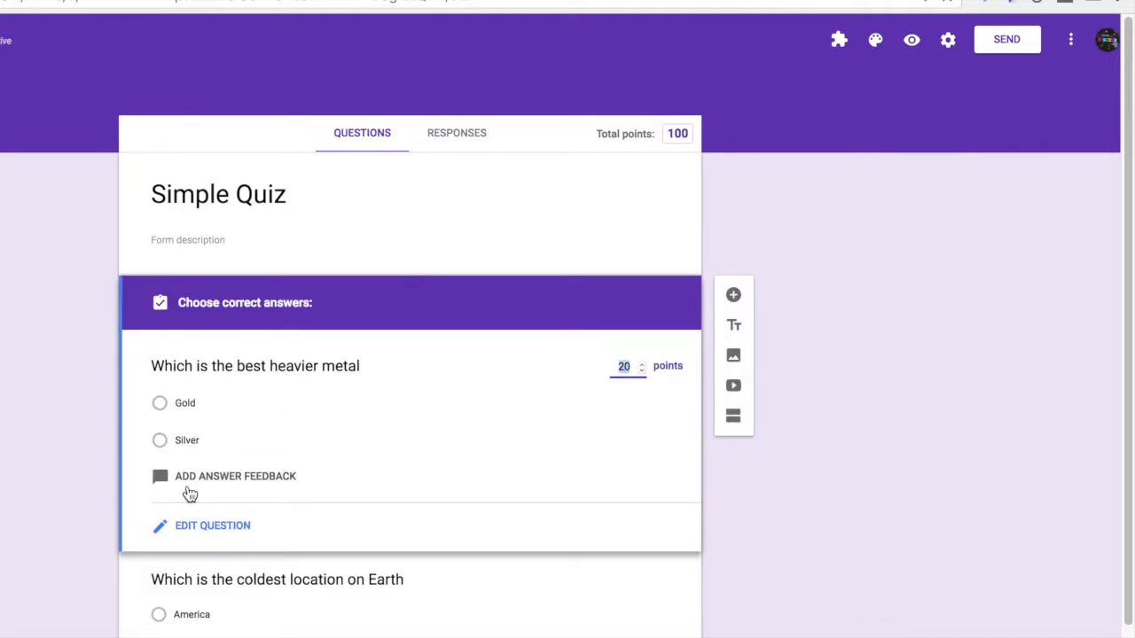
left_click(160, 405)
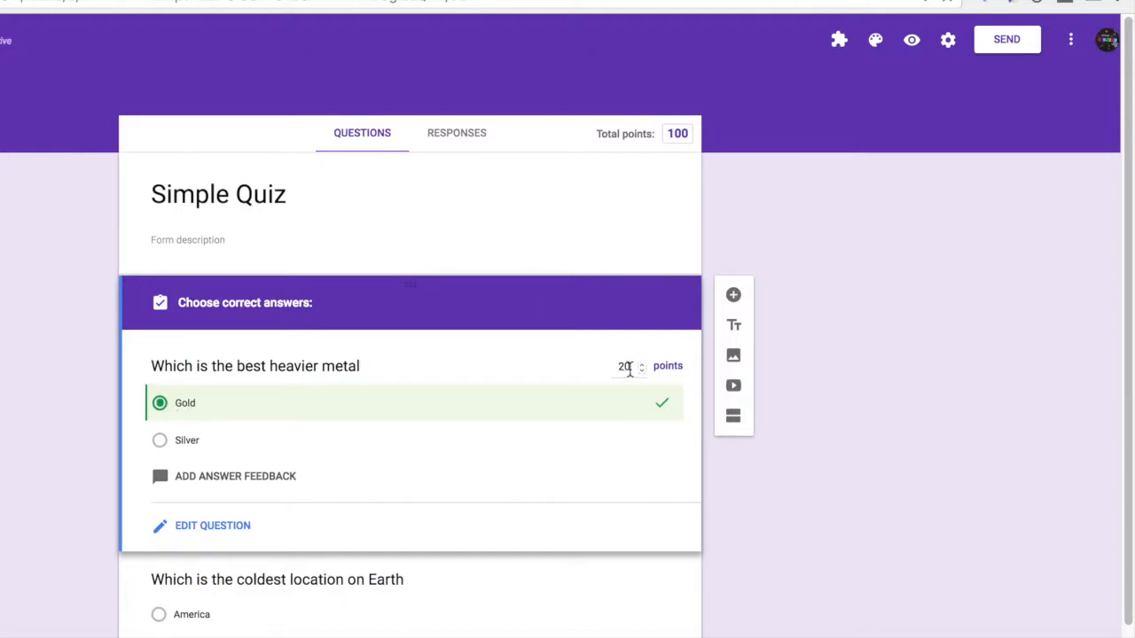
double_click(624, 367)
left_click(720, 510)
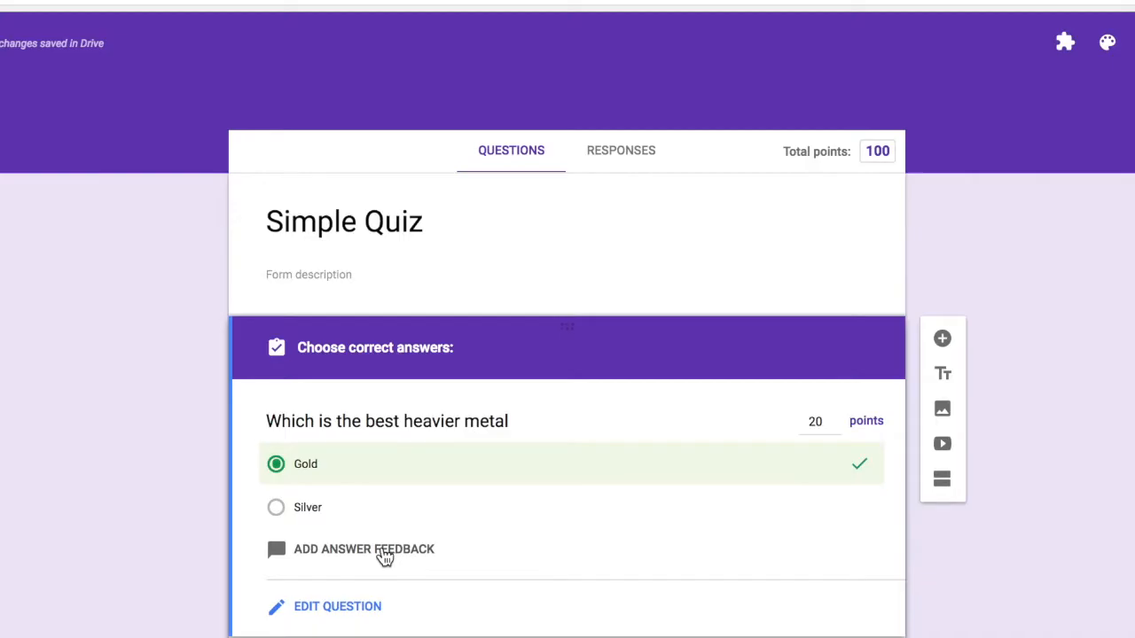
Enter "Silver is not a heaviest metal" as the incorrect-answer feedback for the heavier metal question
left_click(382, 549)
type("Silver ")
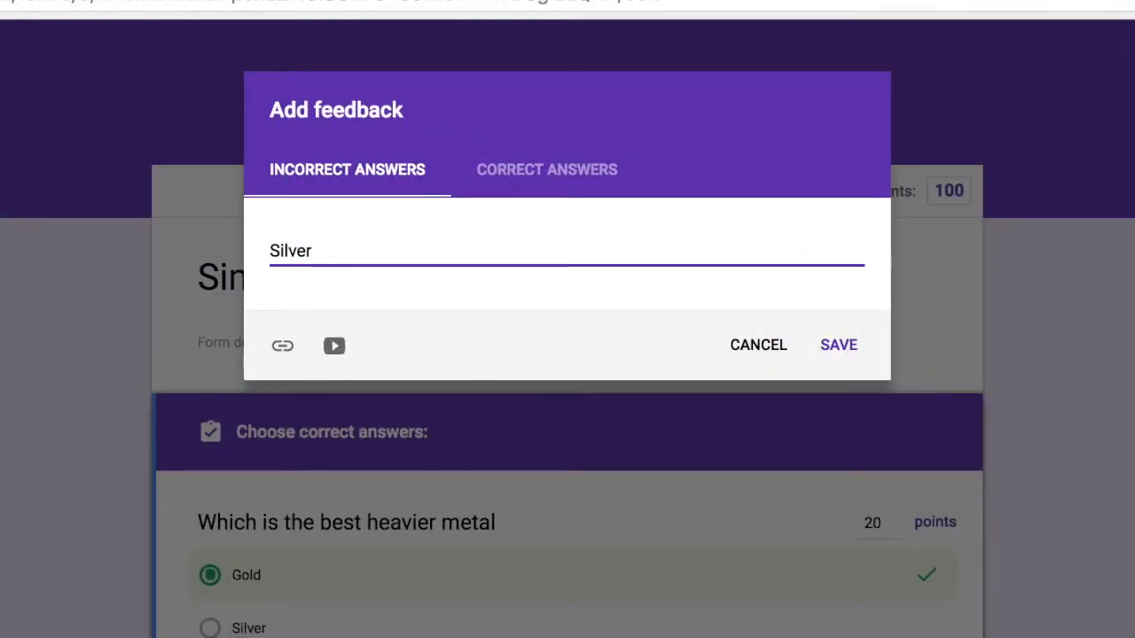
type("is not a h")
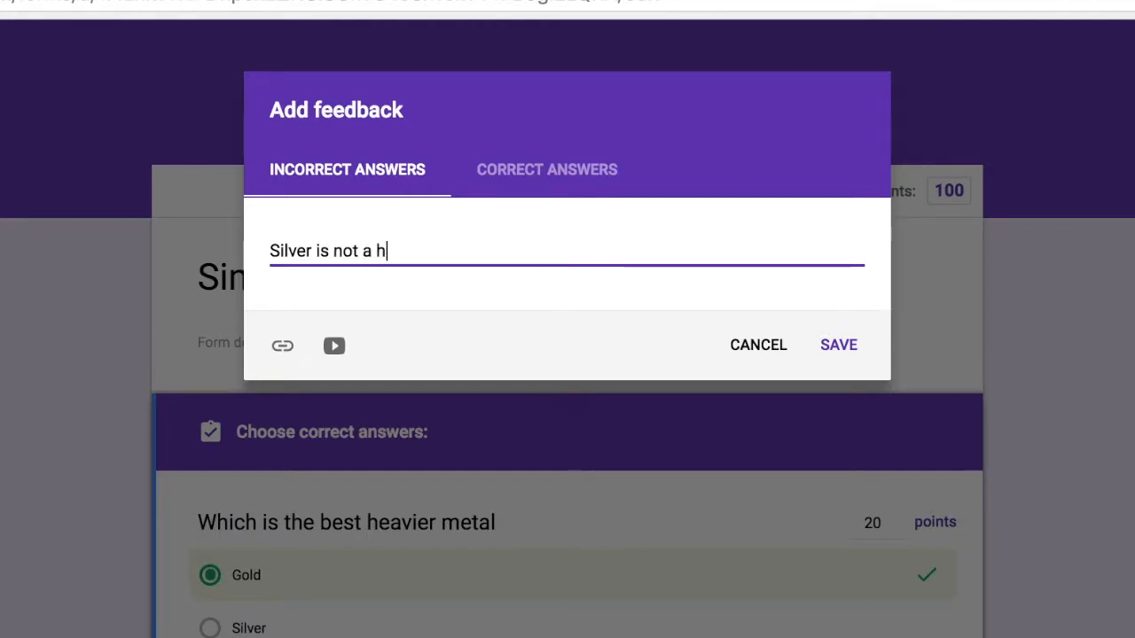
type("eavies")
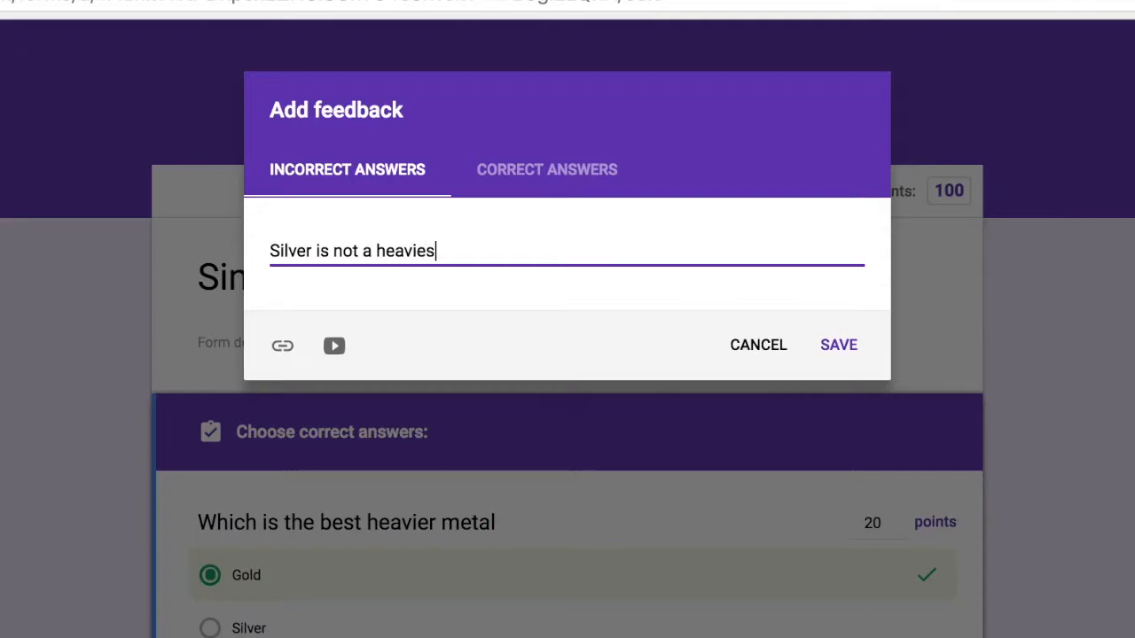
type("t metal")
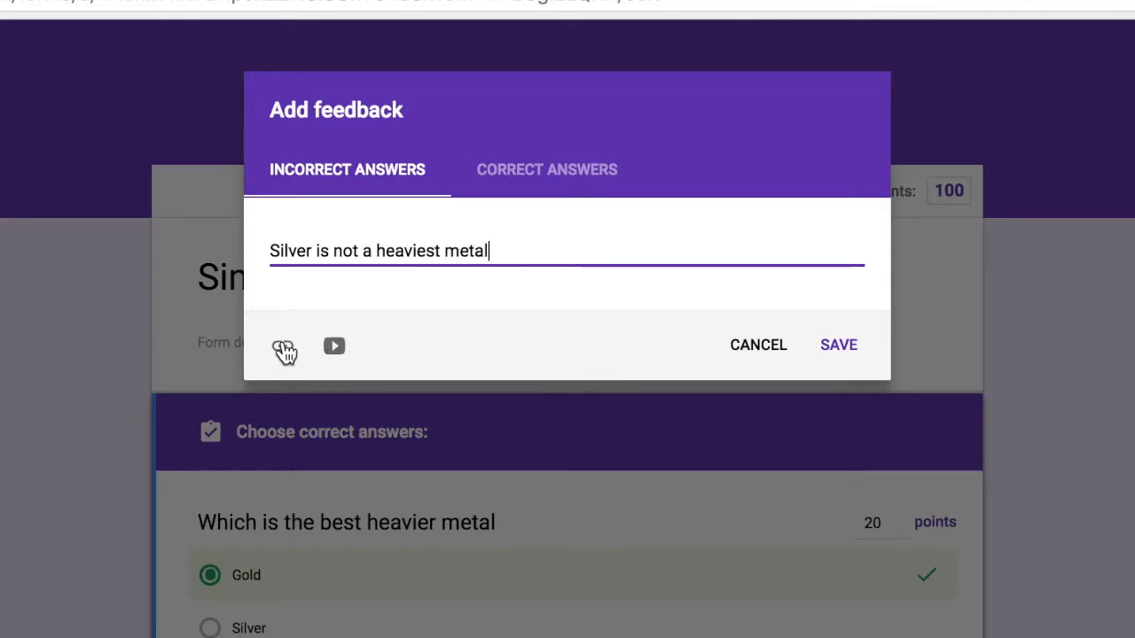
Look at the video and link options for the answer feedback, and cancel the feedback without saving
left_click(334, 348)
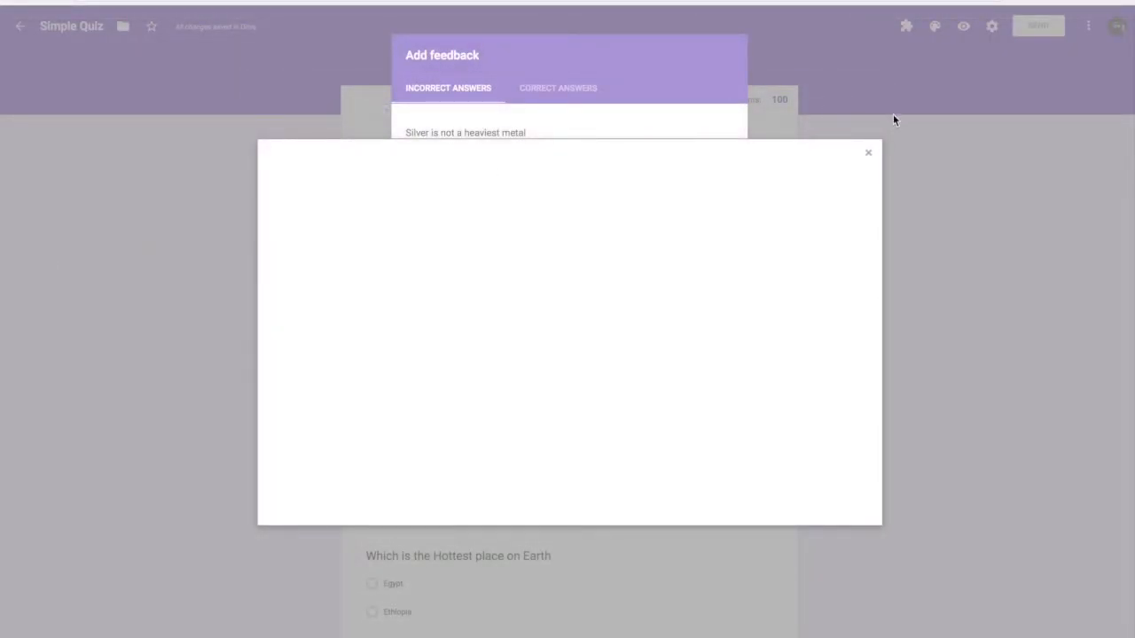
left_click(870, 159)
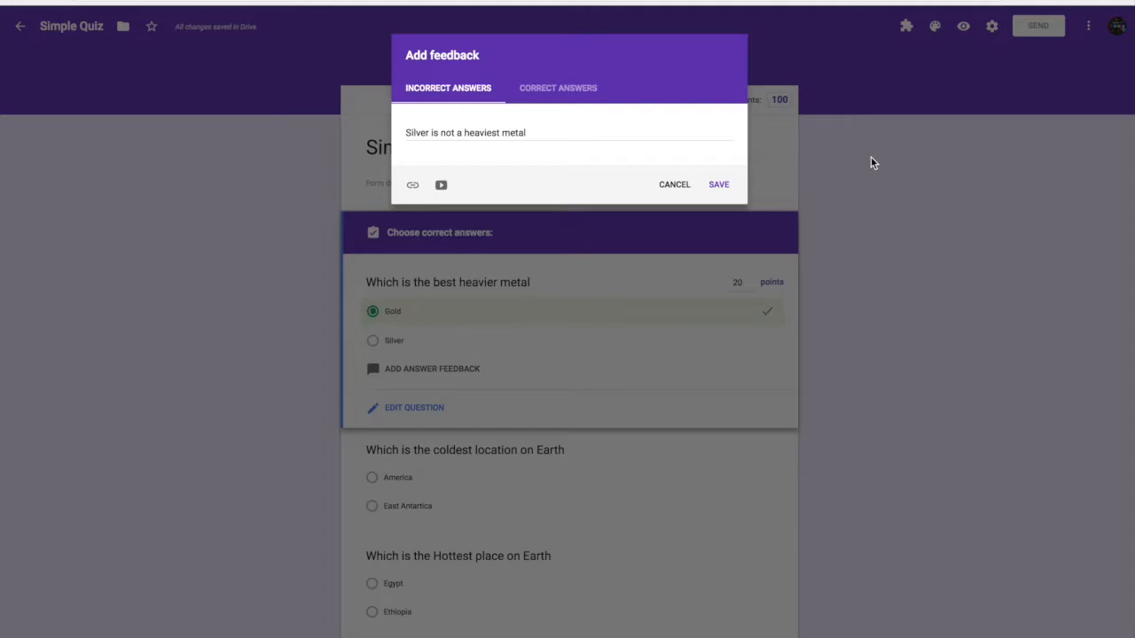
left_click(411, 184)
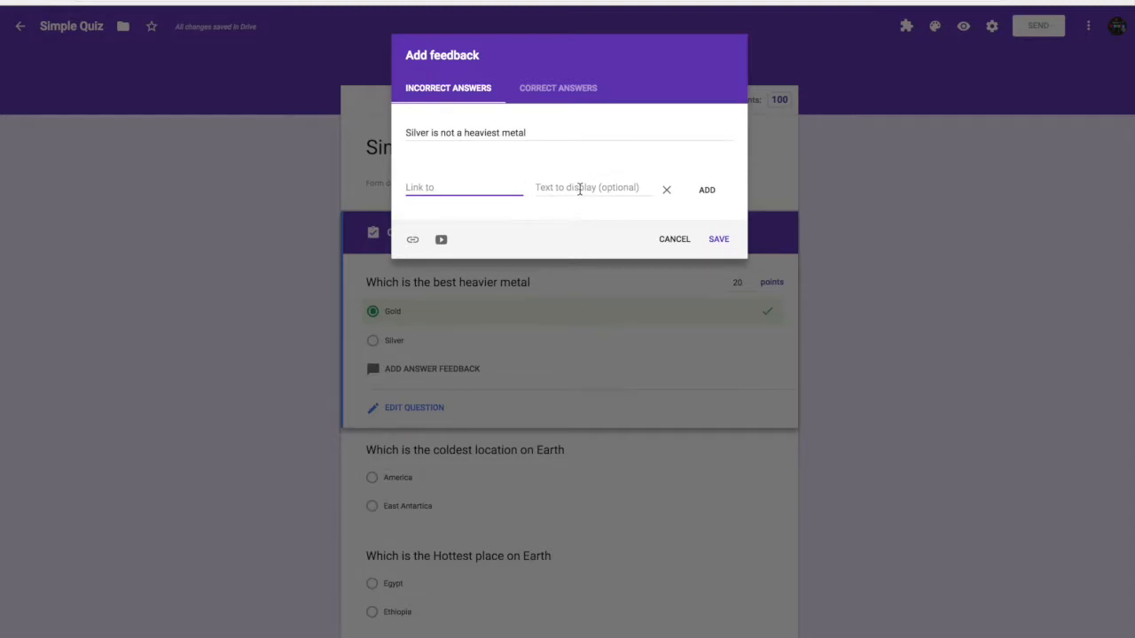
left_click(674, 239)
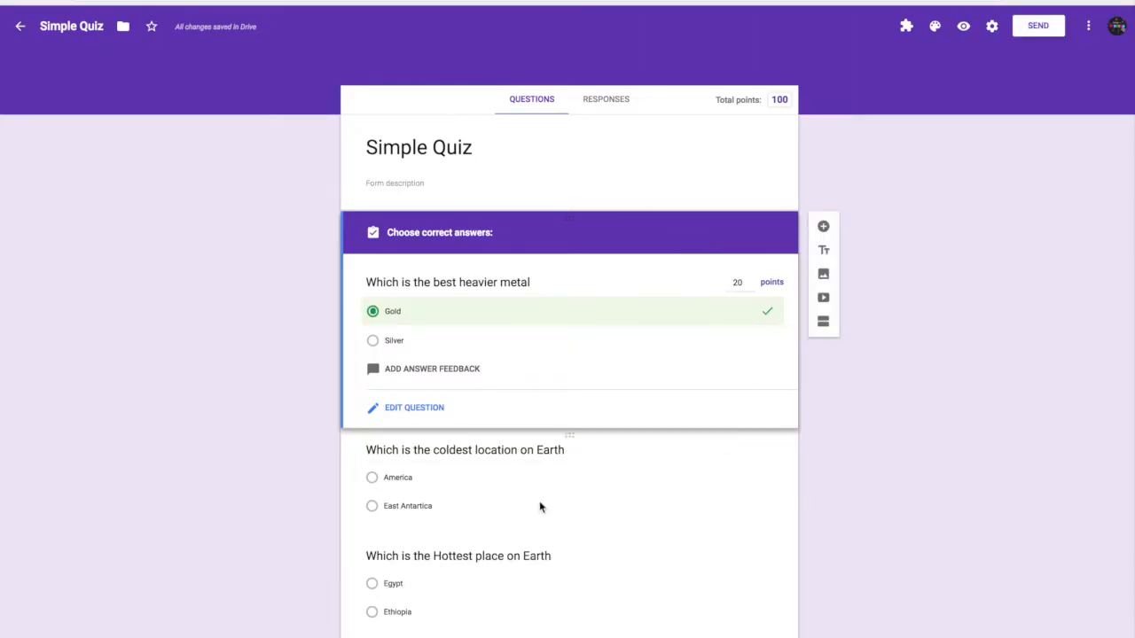
Check the answer keys of the remaining questions and open a preview of the quiz
scroll(444, 400, "down", 2)
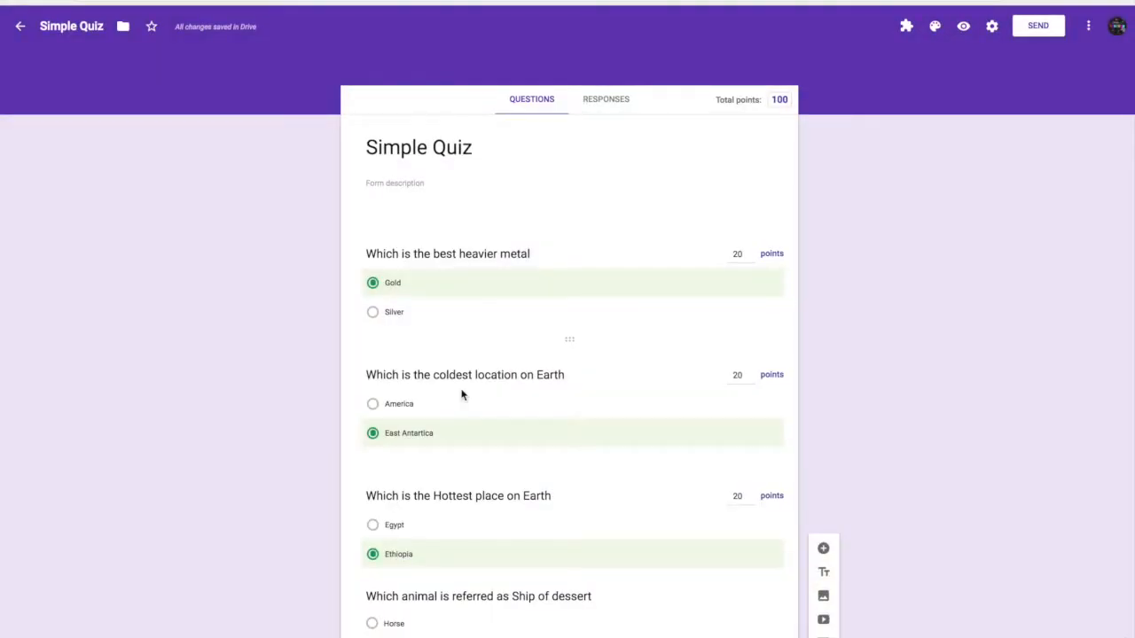
scroll(506, 441, "down", 4)
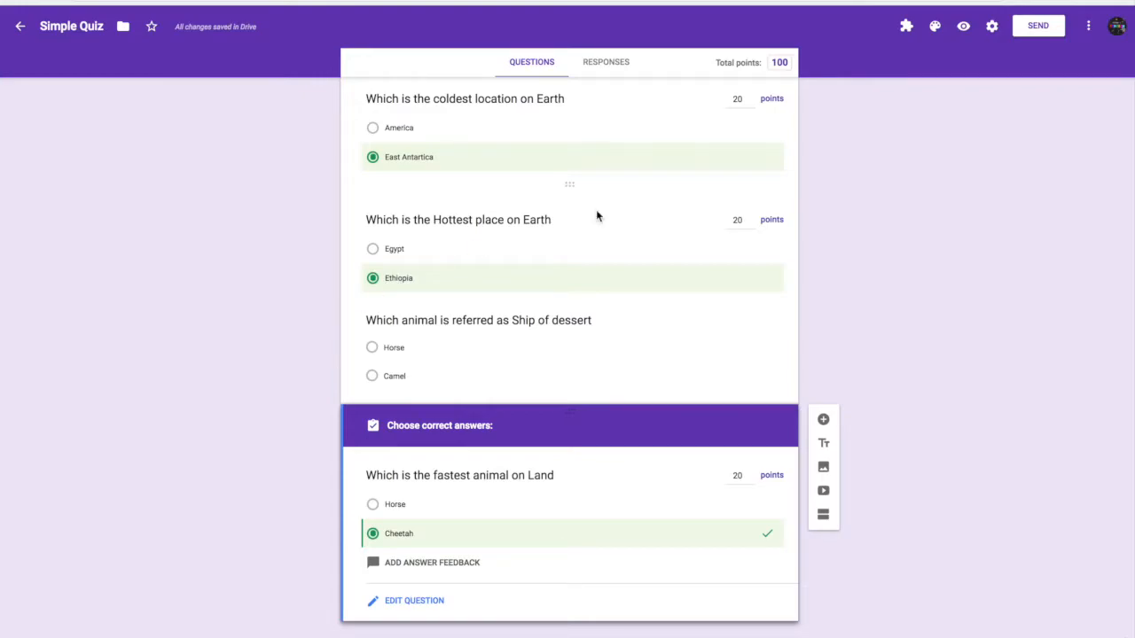
left_click(964, 28)
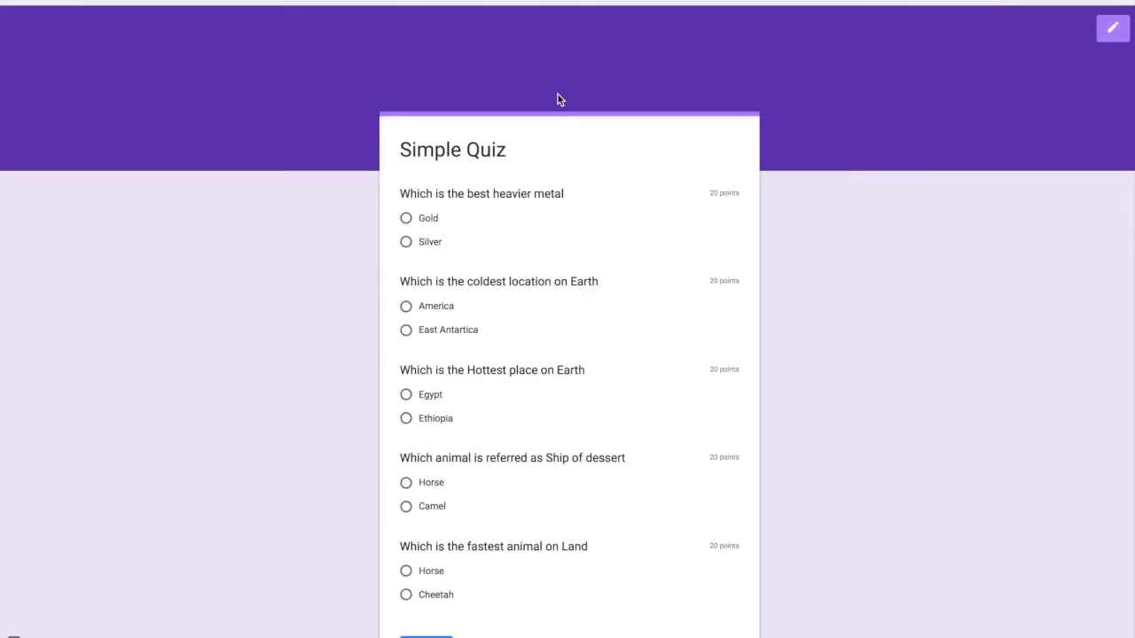
Answer the previewed quiz with Silver, East Antartica, Ethiopia, Camel and Cheetah, and submit the response
left_click(407, 219)
left_click(407, 243)
left_click(407, 331)
left_click(406, 419)
left_click(406, 507)
scroll(406, 588, "down", 2)
left_click(406, 481)
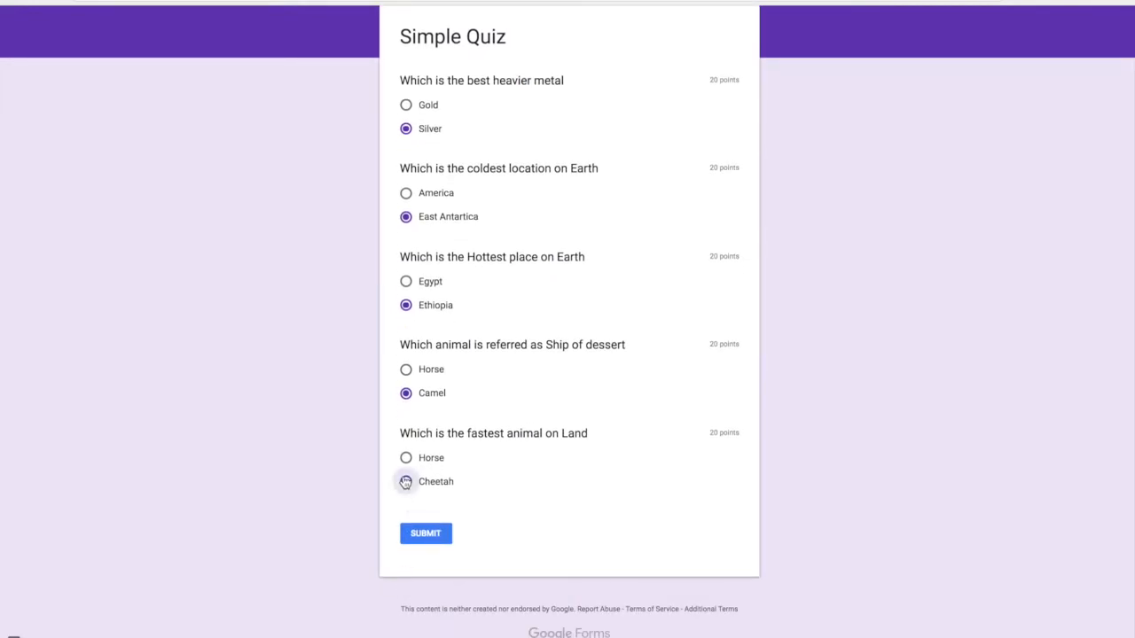
left_click(420, 534)
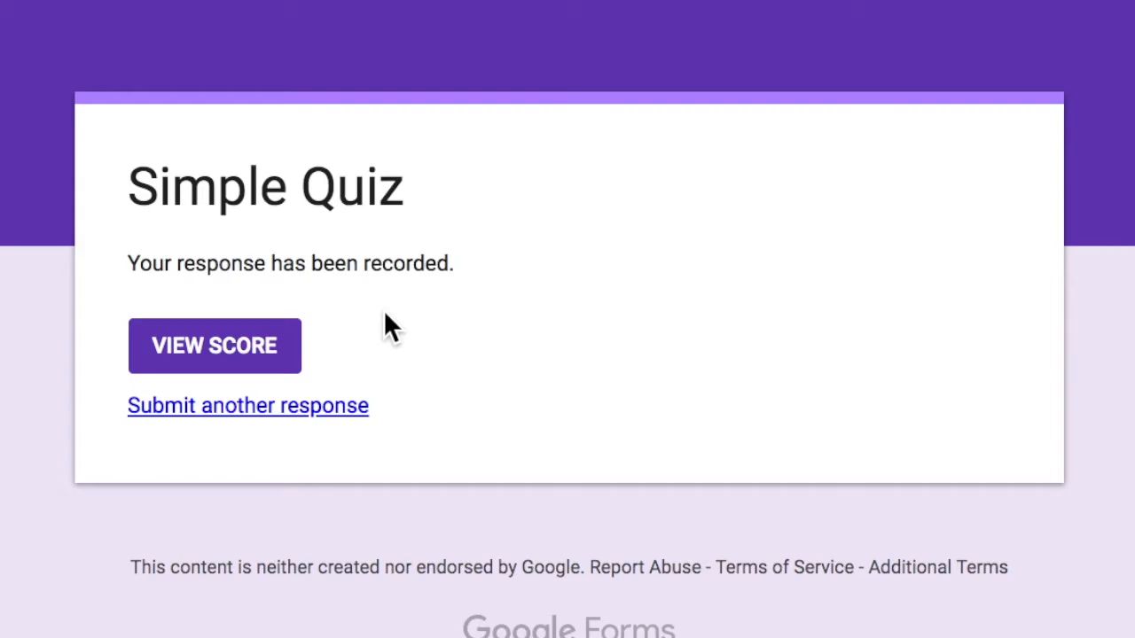
View the score of the submitted response and review the graded answers
left_click(264, 334)
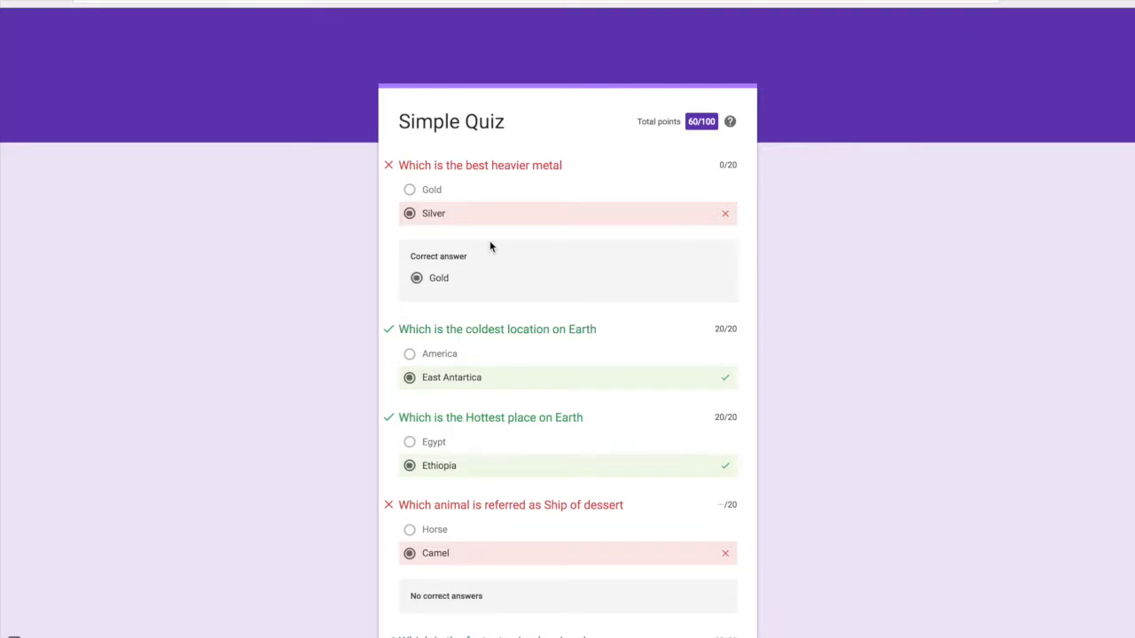
scroll(559, 133, "down", 1)
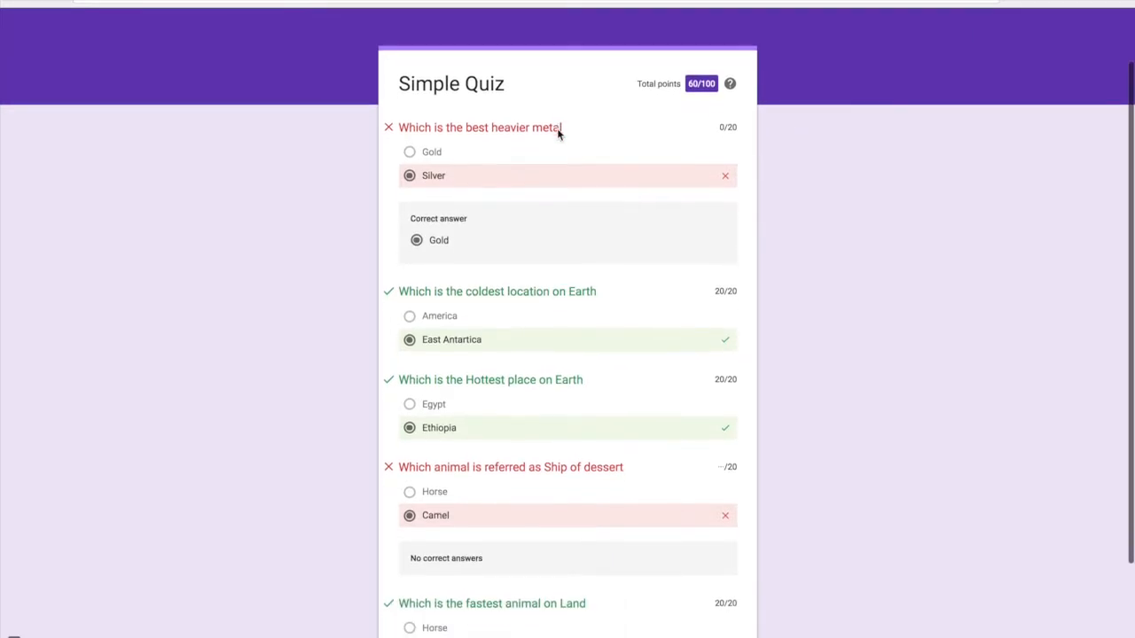